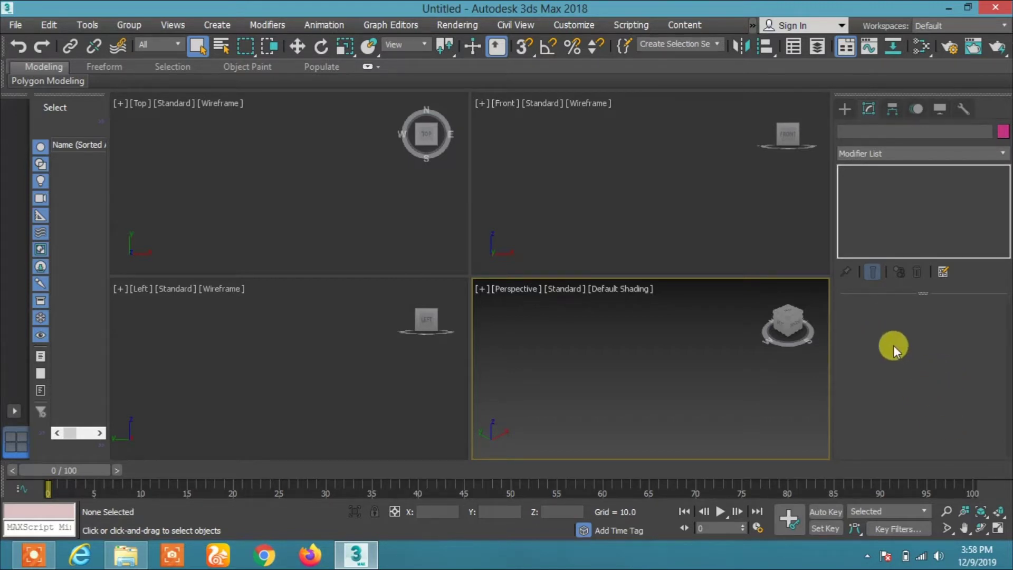
# Maximize the Perspective view and draw a Plane about 80.236 by 75.151
pyautogui.hotkey('alt', 'w')
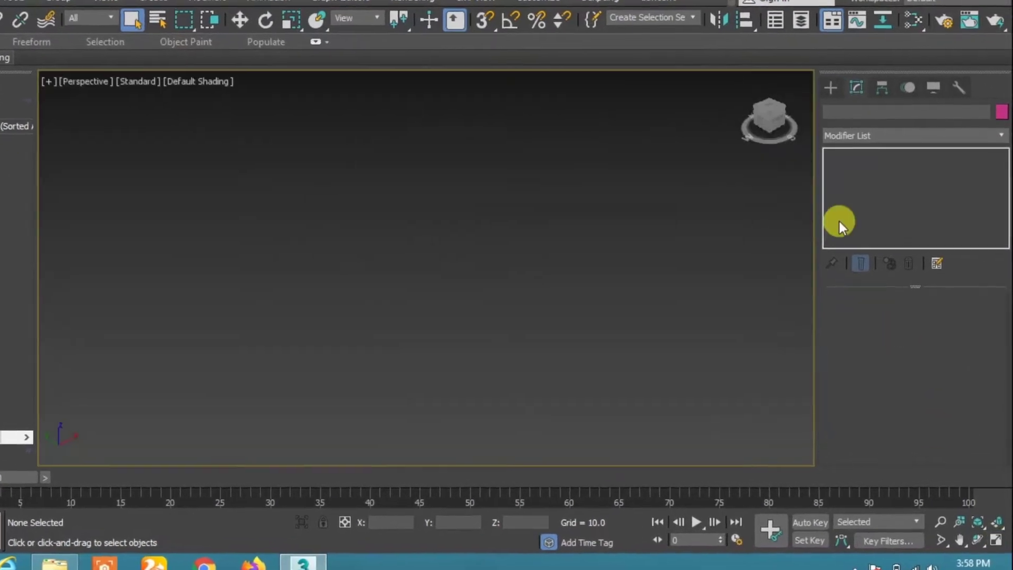
pyautogui.click(823, 75)
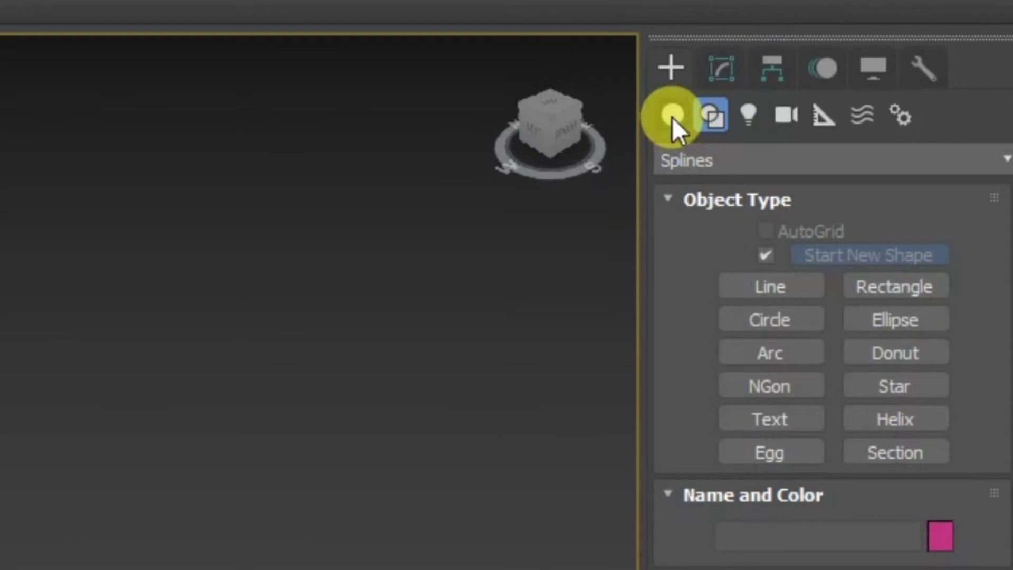
pyautogui.click(676, 109)
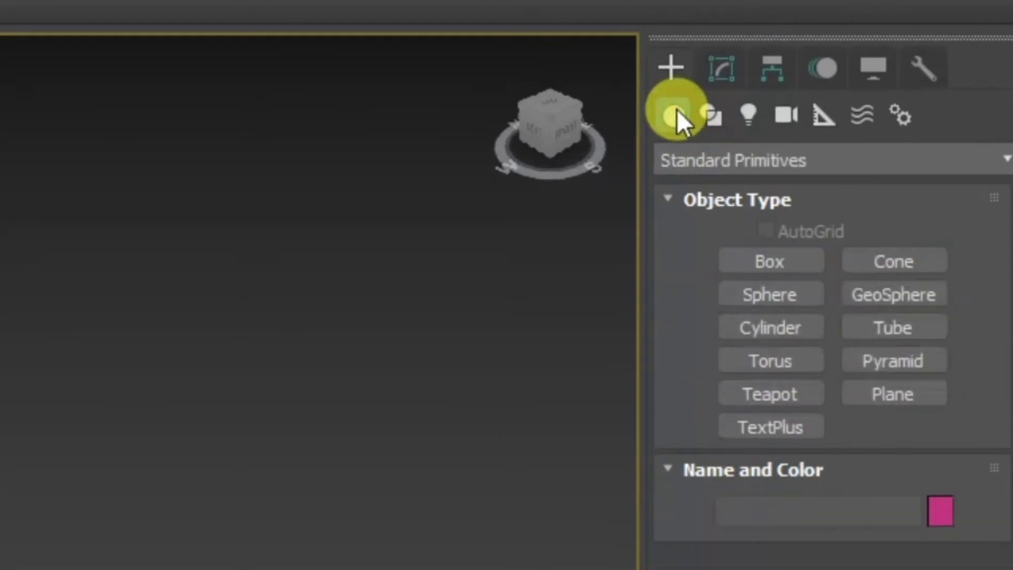
pyautogui.click(900, 391)
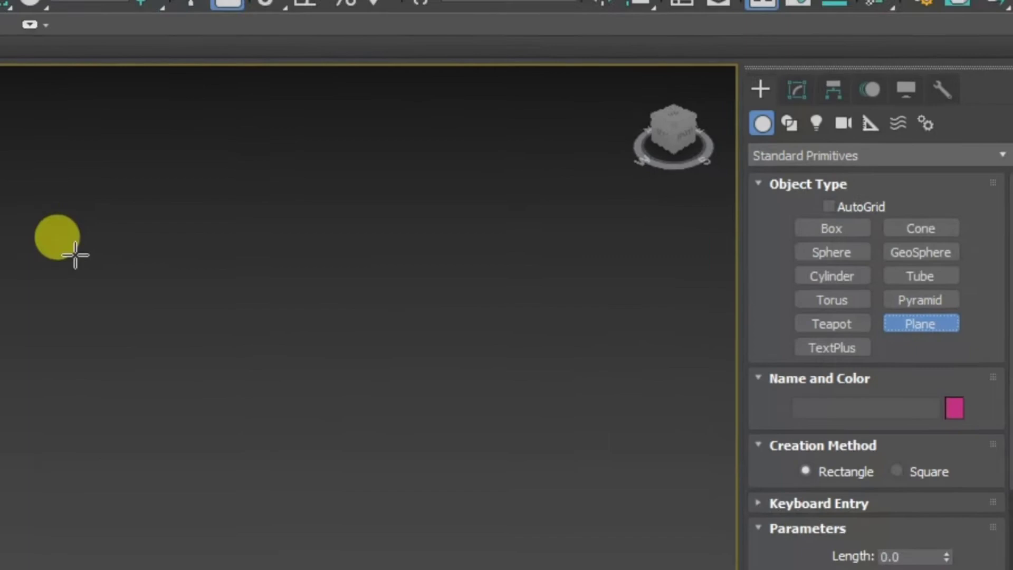
pyautogui.moveTo(76, 255); pyautogui.dragTo(54, 569)
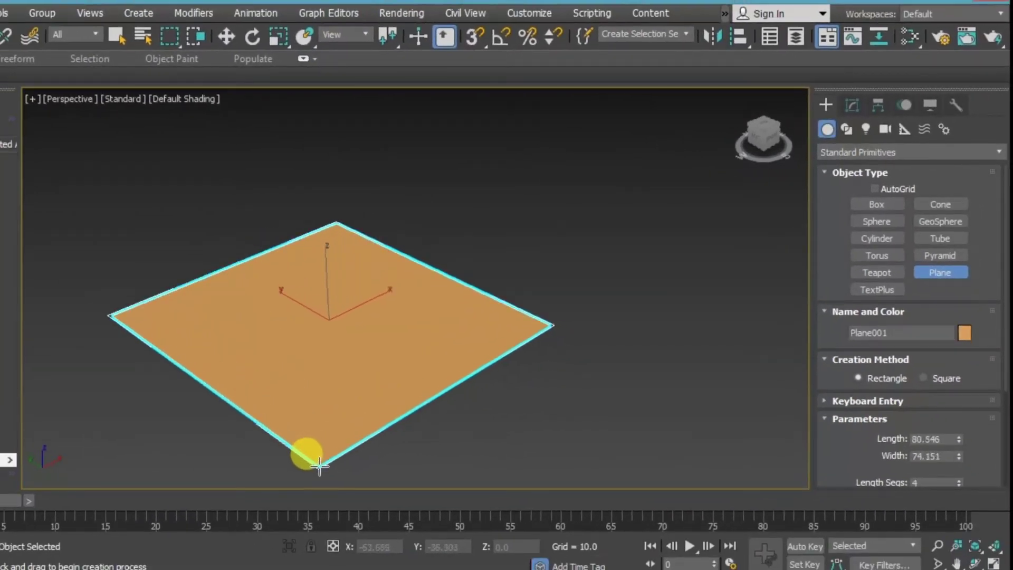
pyautogui.moveTo(319, 465); pyautogui.dragTo(314, 467)
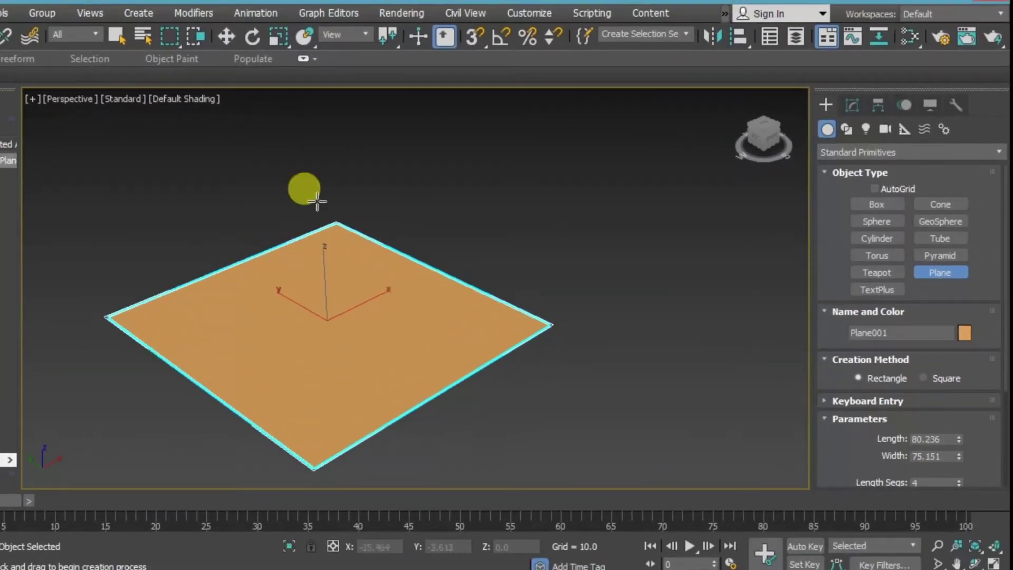
# Zero Plane001's X and Y position to centre it at the world origin
pyautogui.click(228, 37)
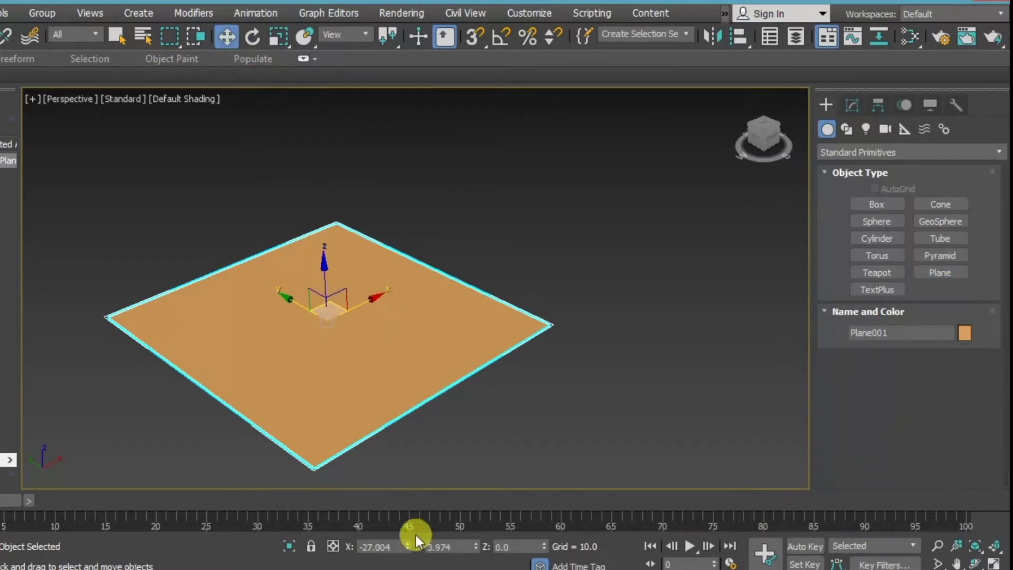
pyautogui.rightClick(407, 546)
pyautogui.rightClick(475, 545)
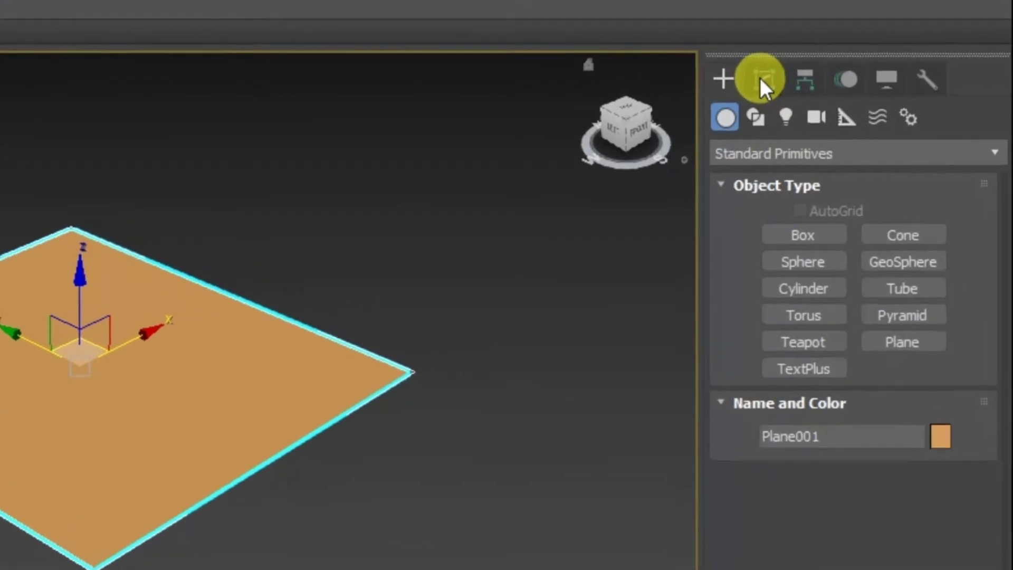
# Set Plane001's Length Segs and Width Segs to 60 each, giving 7200 faces
pyautogui.click(730, 68)
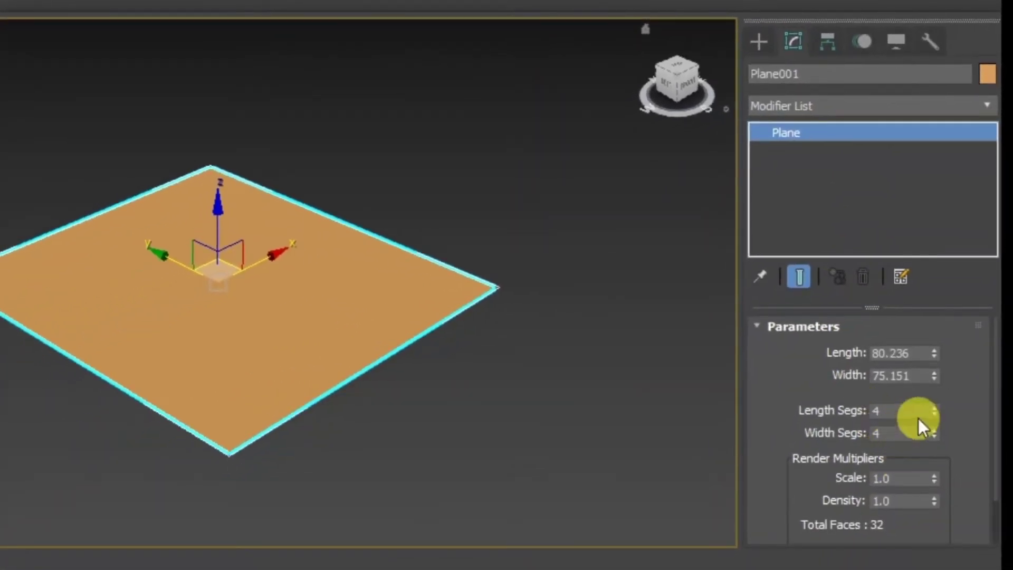
pyautogui.doubleClick(912, 410)
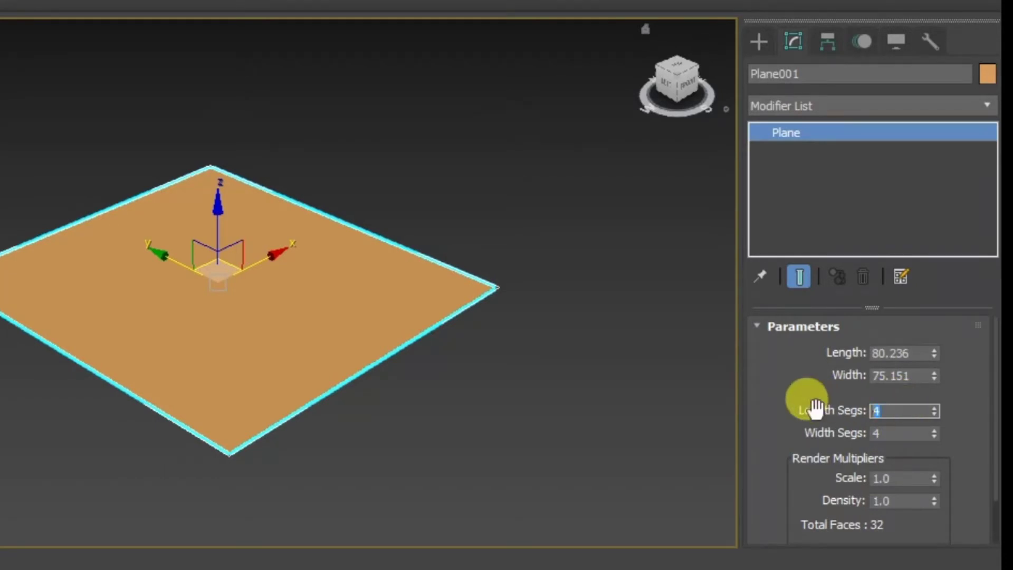
pyautogui.write('60')
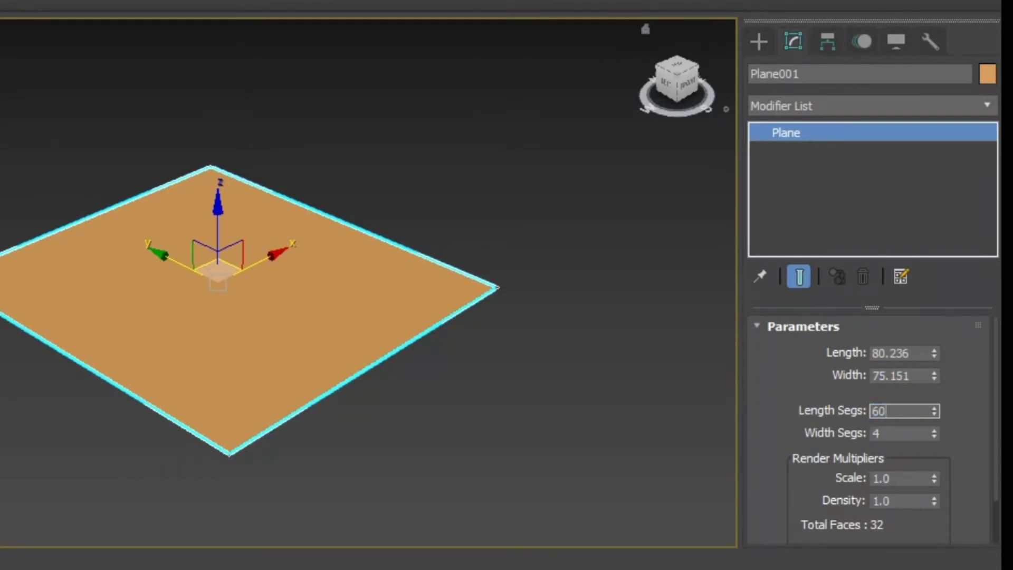
pyautogui.doubleClick(886, 432)
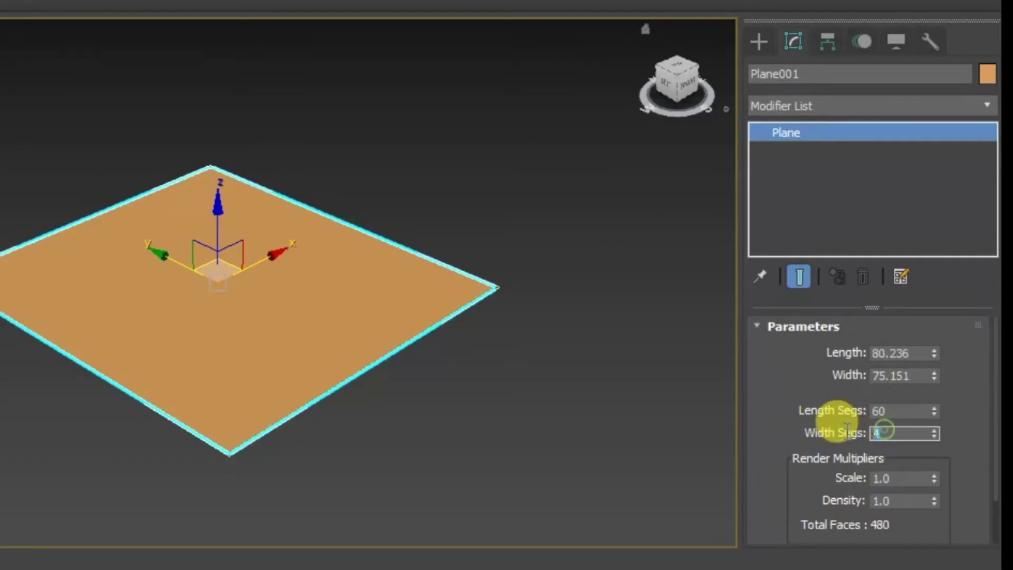
pyautogui.write('60')
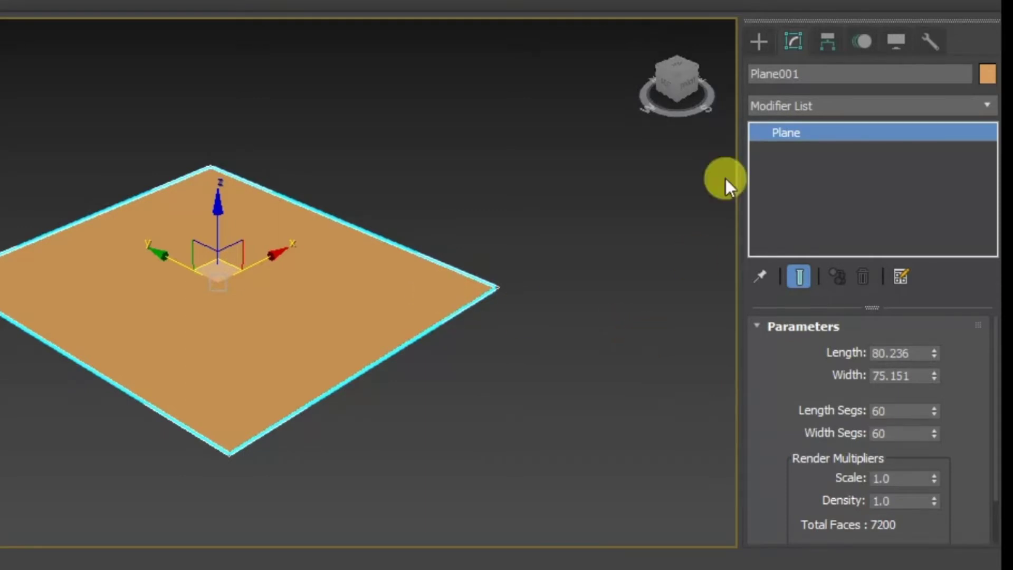
# Draw a Geometric/Deformable Ripple warp over the plane with amplitudes 3.997 and wave length 16.989
pyautogui.click(758, 40)
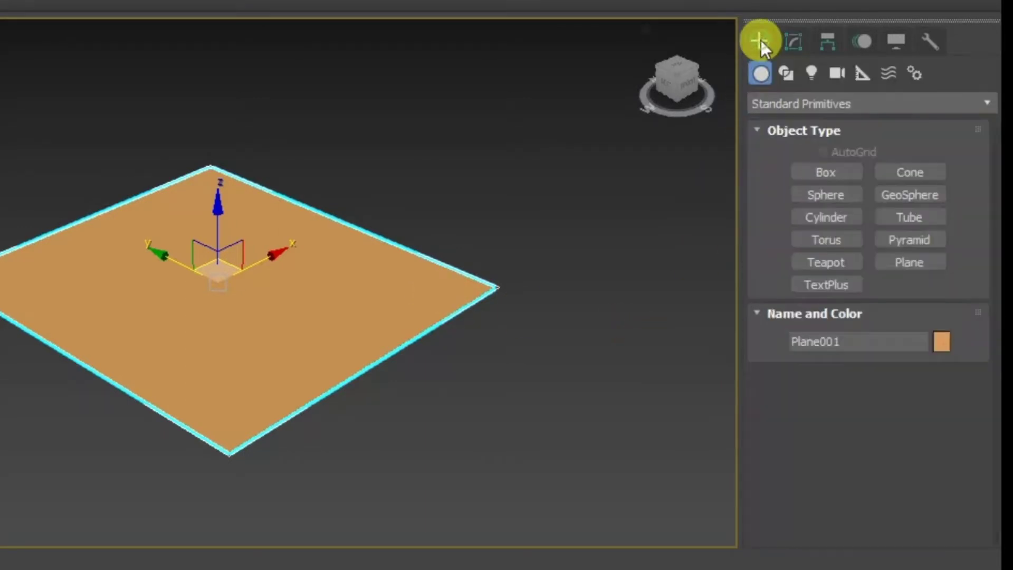
pyautogui.click(885, 73)
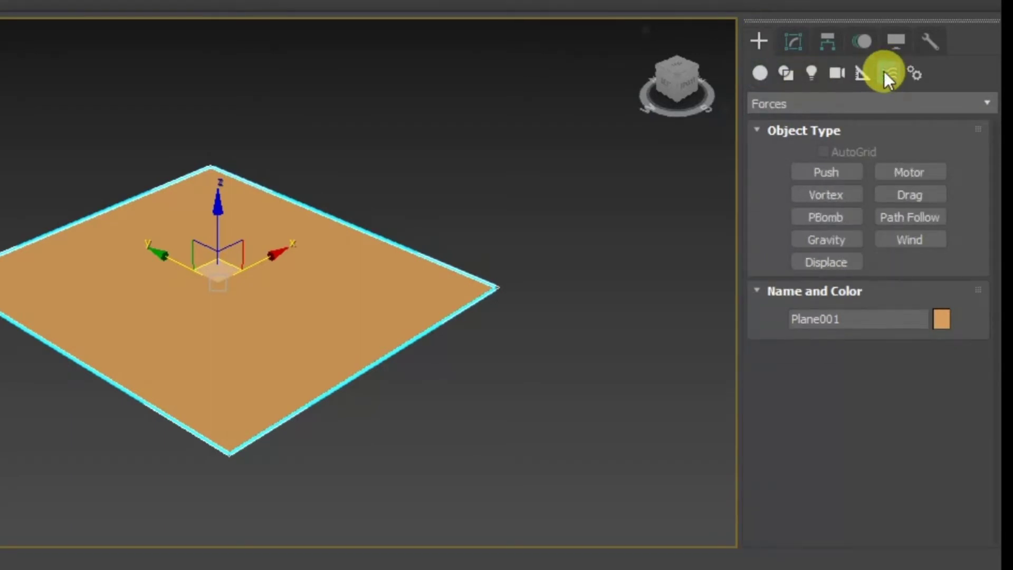
pyautogui.click(977, 102)
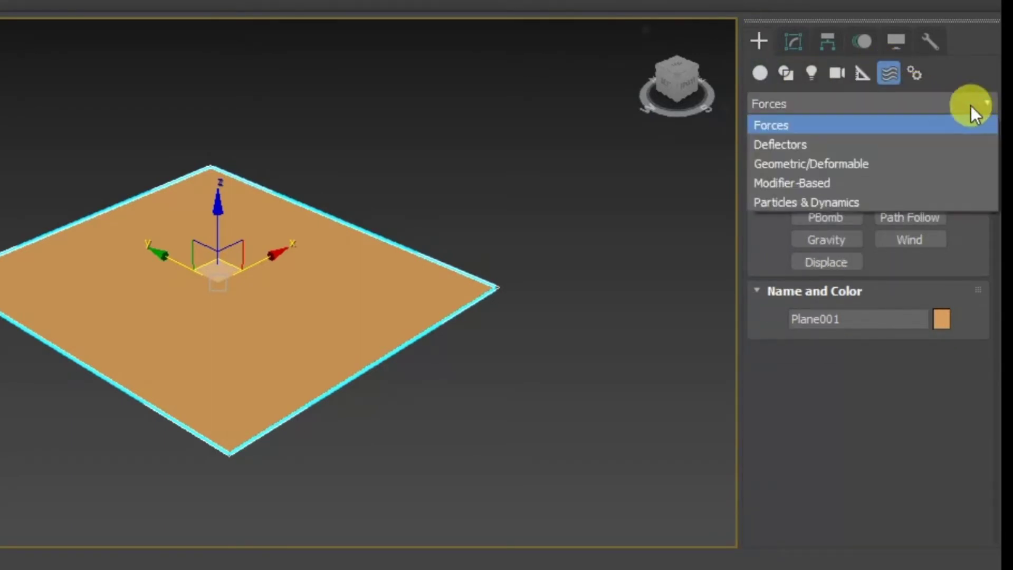
pyautogui.click(827, 164)
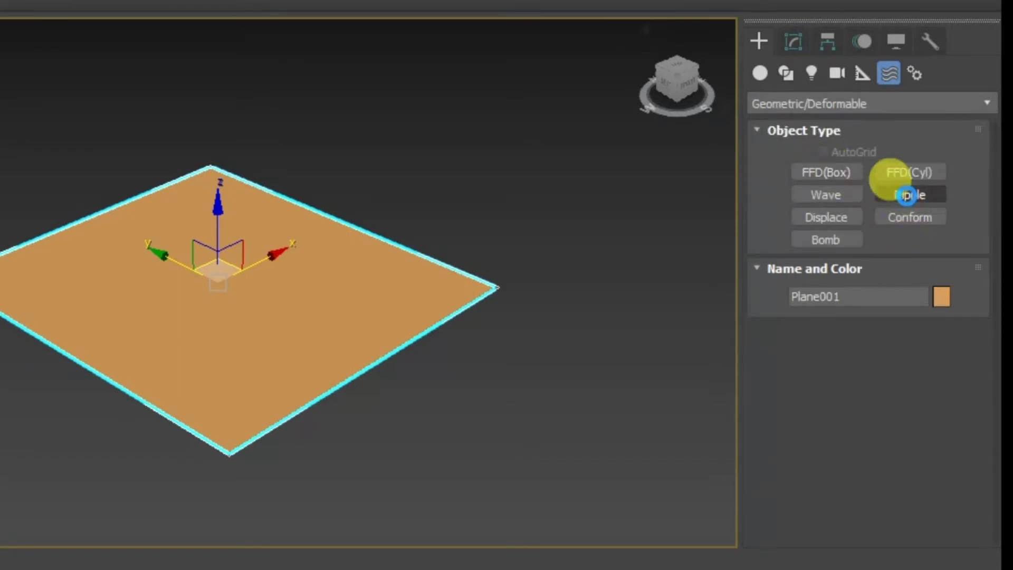
pyautogui.click(907, 195)
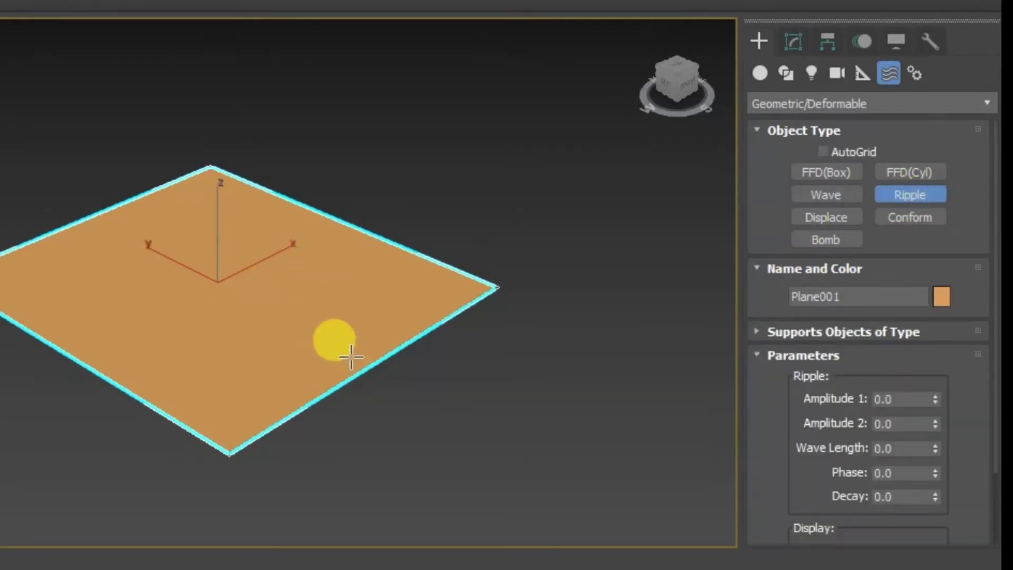
pyautogui.moveTo(391, 366); pyautogui.dragTo(572, 490)
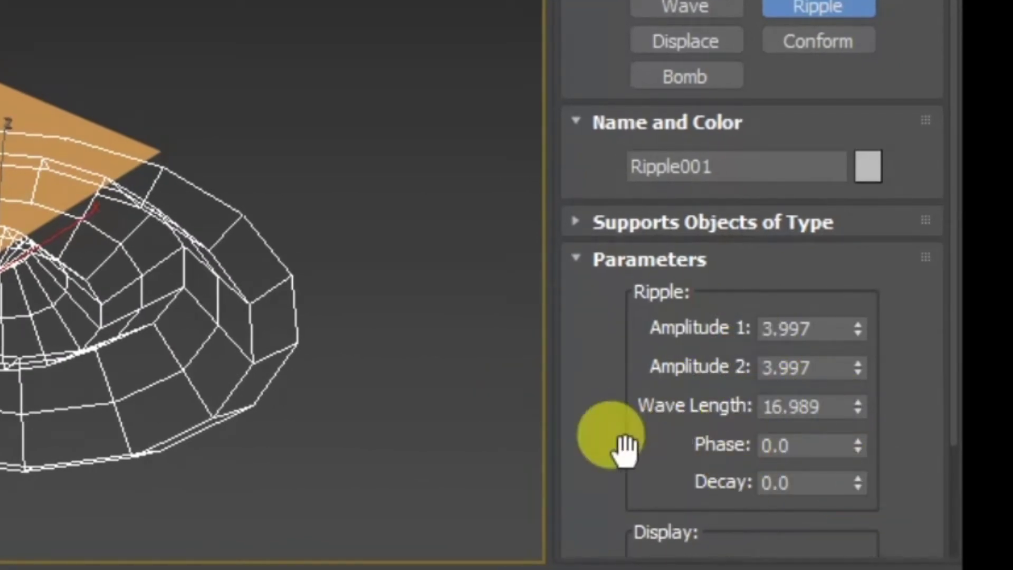
pyautogui.moveTo(613, 459); pyautogui.dragTo(632, 251)
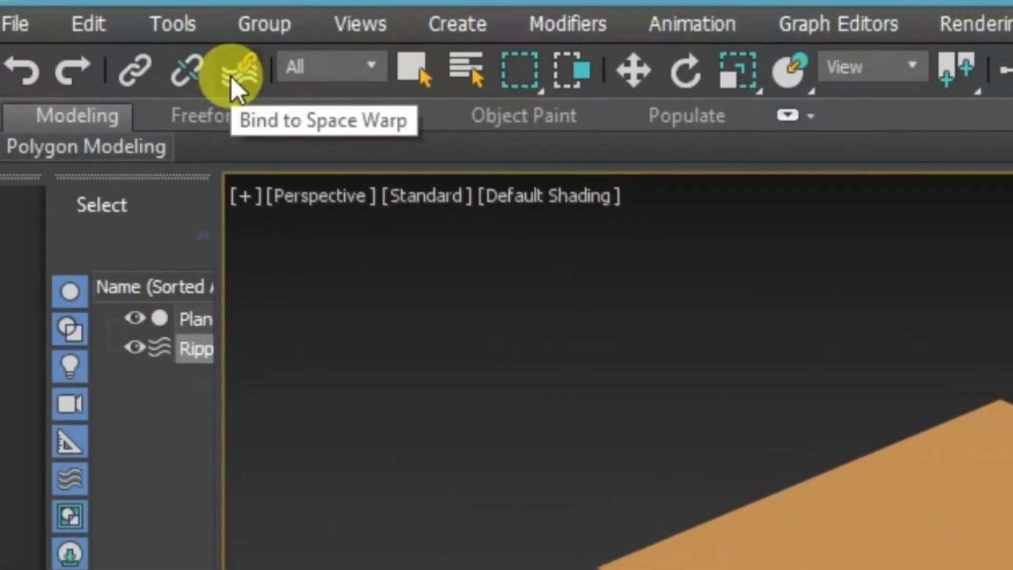
# Bind Plane001 to Ripple001 and move the ripple gizmo to the plane's centre
pyautogui.click(233, 74)
pyautogui.moveTo(976, 562); pyautogui.dragTo(774, 555)
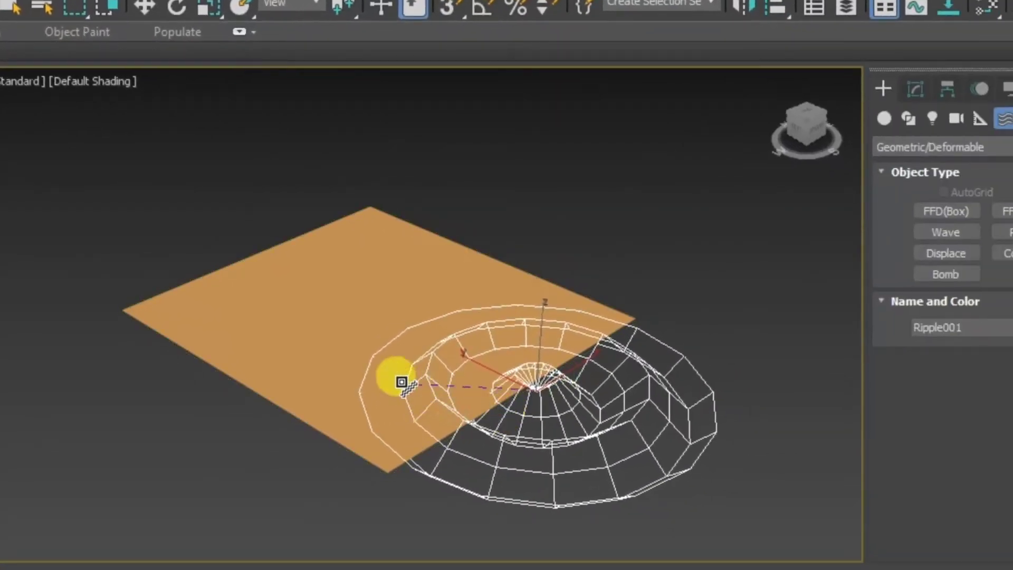
pyautogui.moveTo(402, 381); pyautogui.dragTo(319, 337)
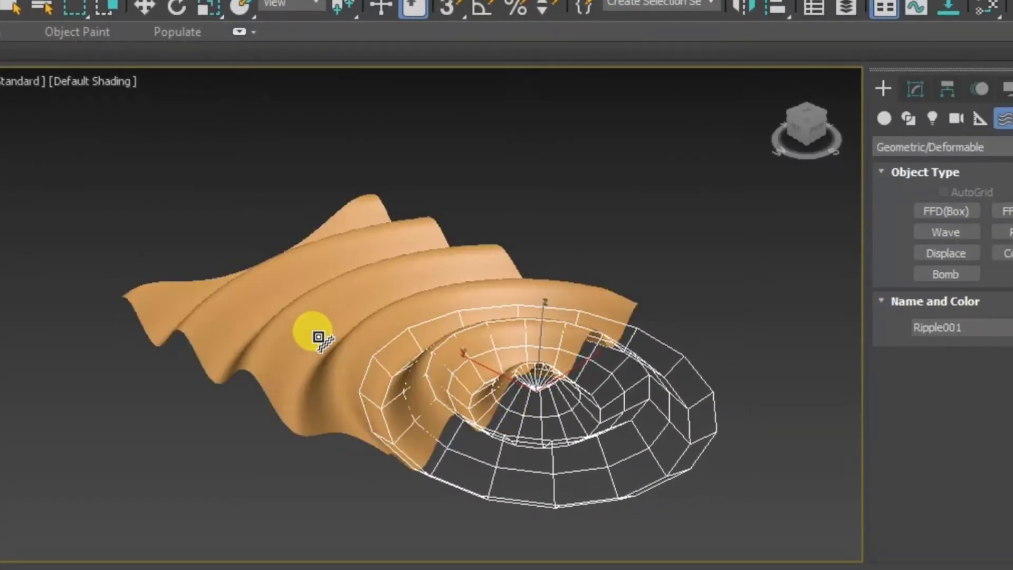
pyautogui.click(144, 8)
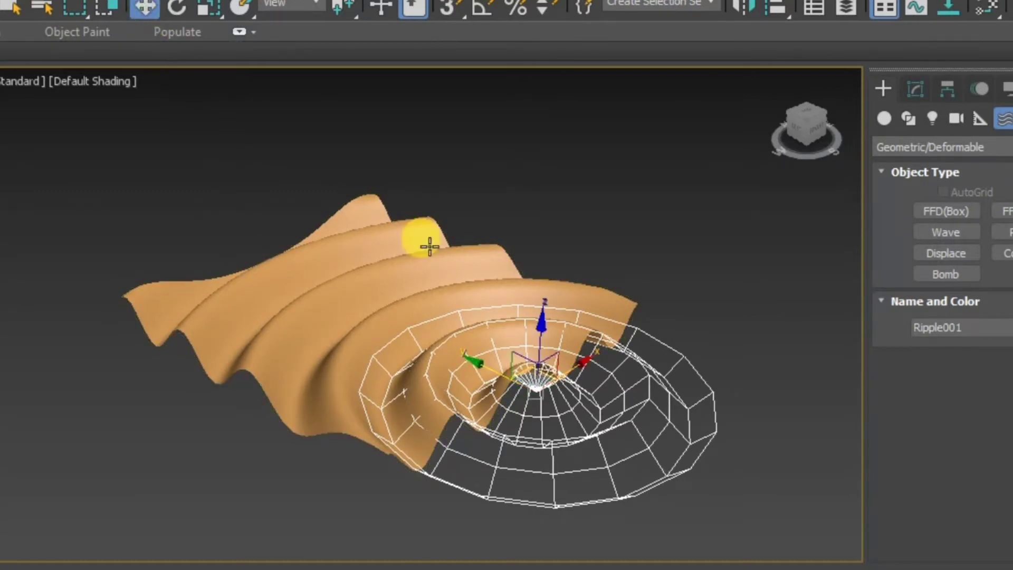
pyautogui.moveTo(493, 374); pyautogui.dragTo(348, 287)
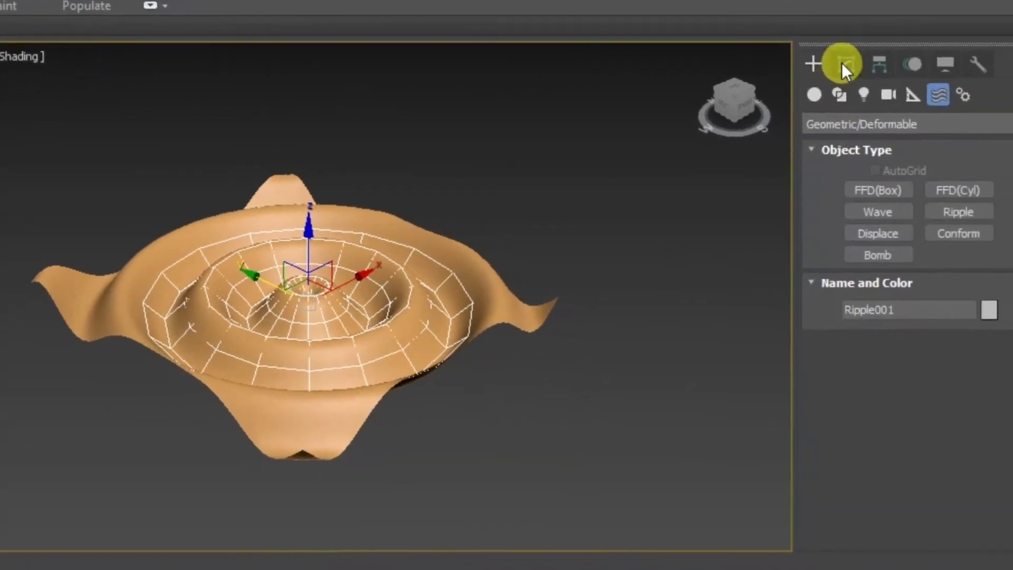
# Set Ripple001's wave length to 6.286 and both amplitudes to 1.0, then view from Top
pyautogui.click(843, 64)
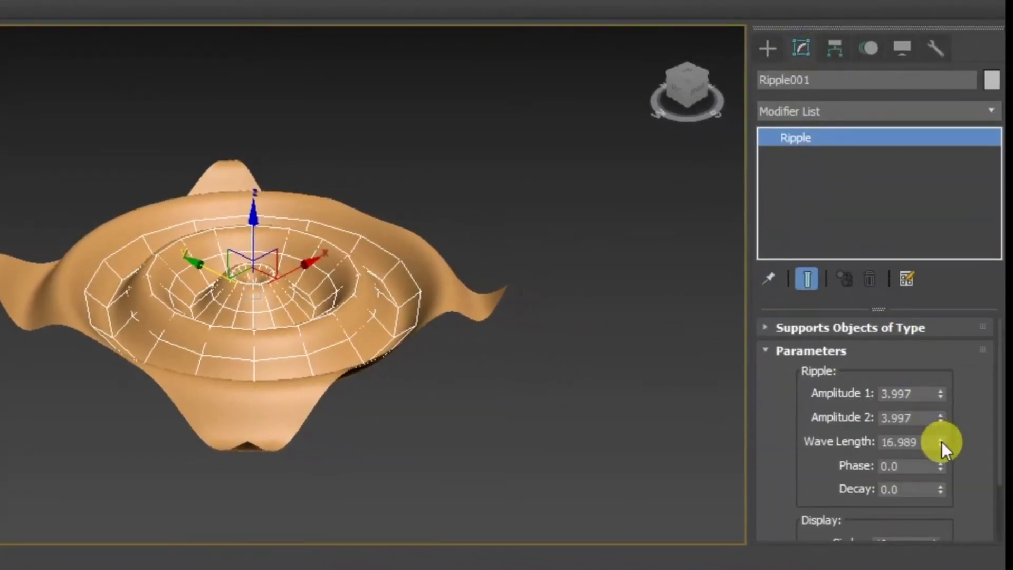
pyautogui.moveTo(942, 444); pyautogui.dragTo(934, 508)
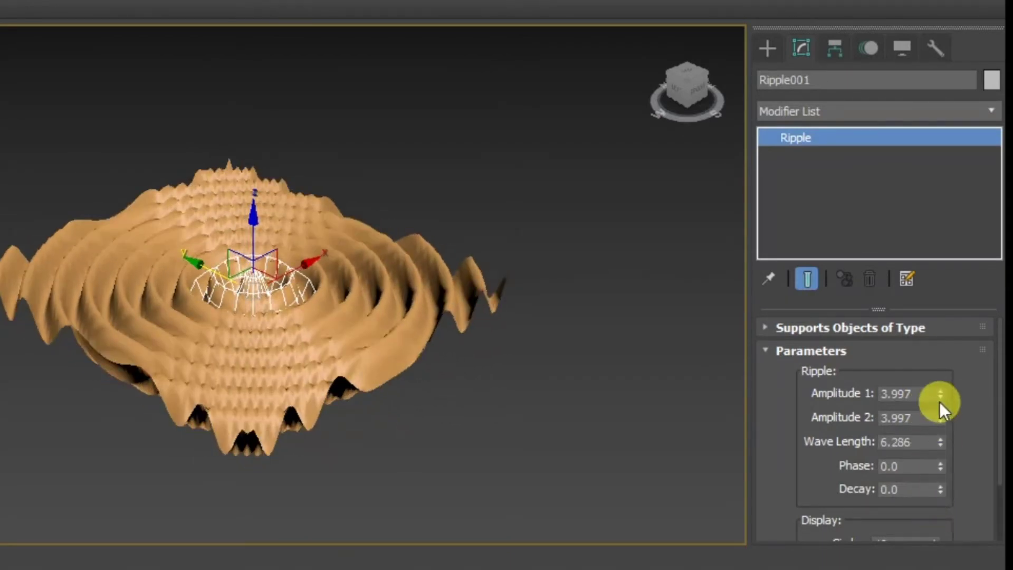
pyautogui.moveTo(942, 398); pyautogui.dragTo(941, 443)
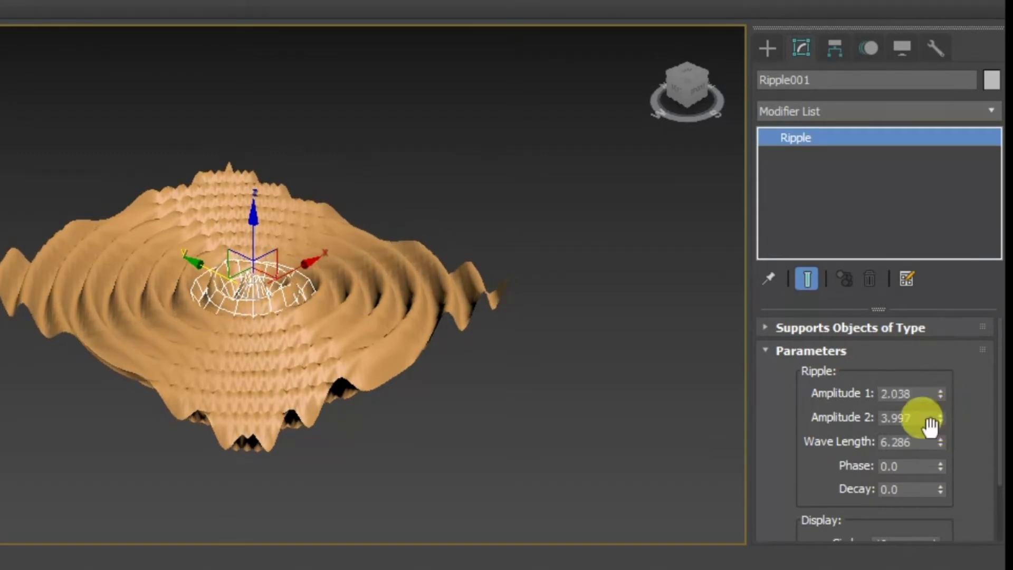
pyautogui.doubleClick(921, 393)
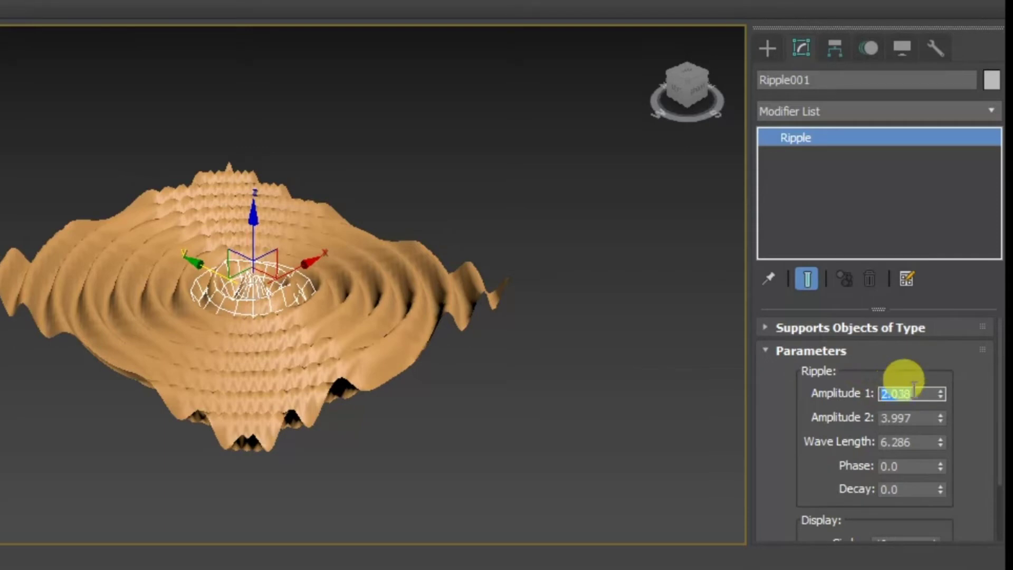
pyautogui.press('Tab')
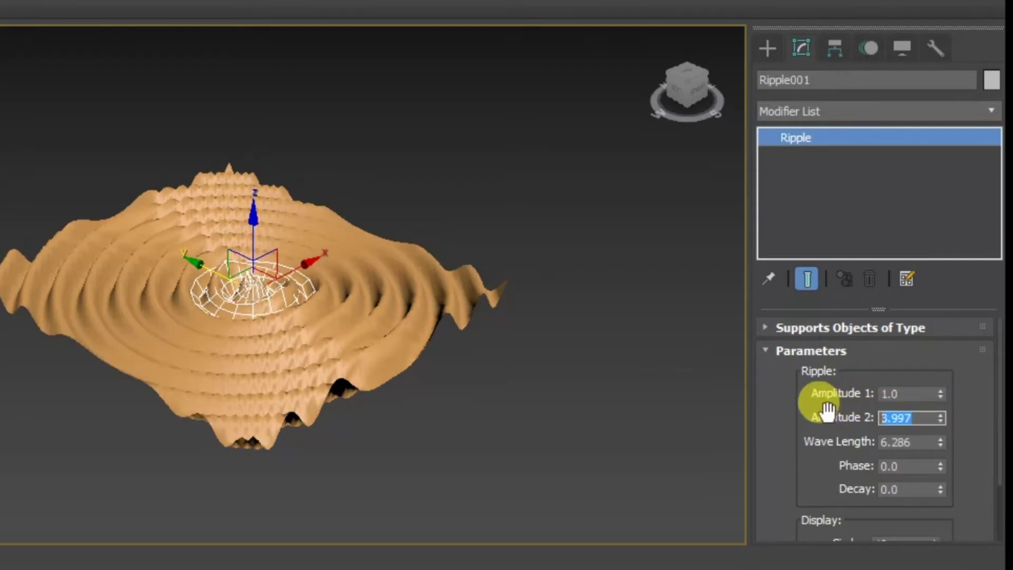
pyautogui.write('1')
pyautogui.click(894, 393)
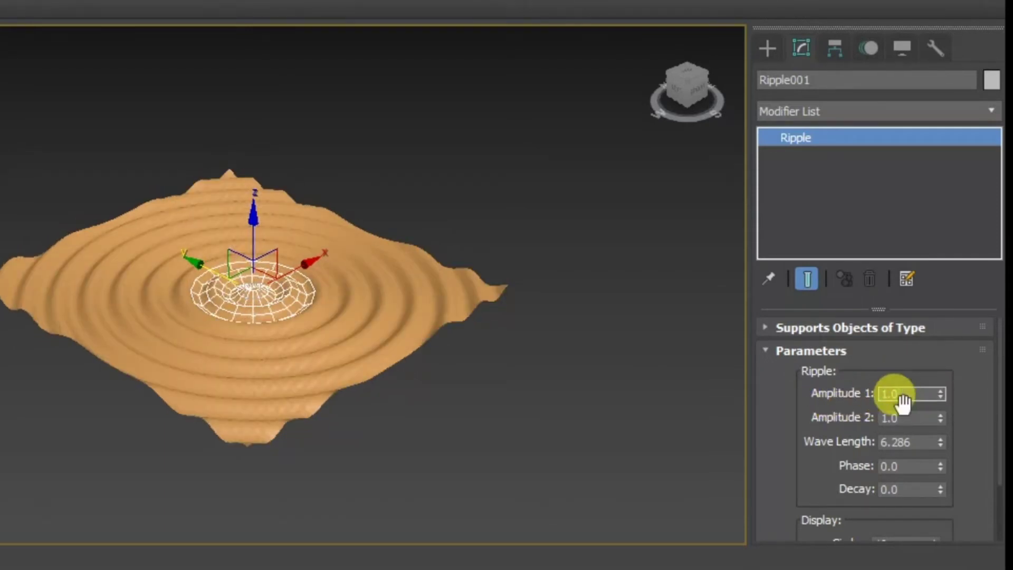
pyautogui.click(682, 73)
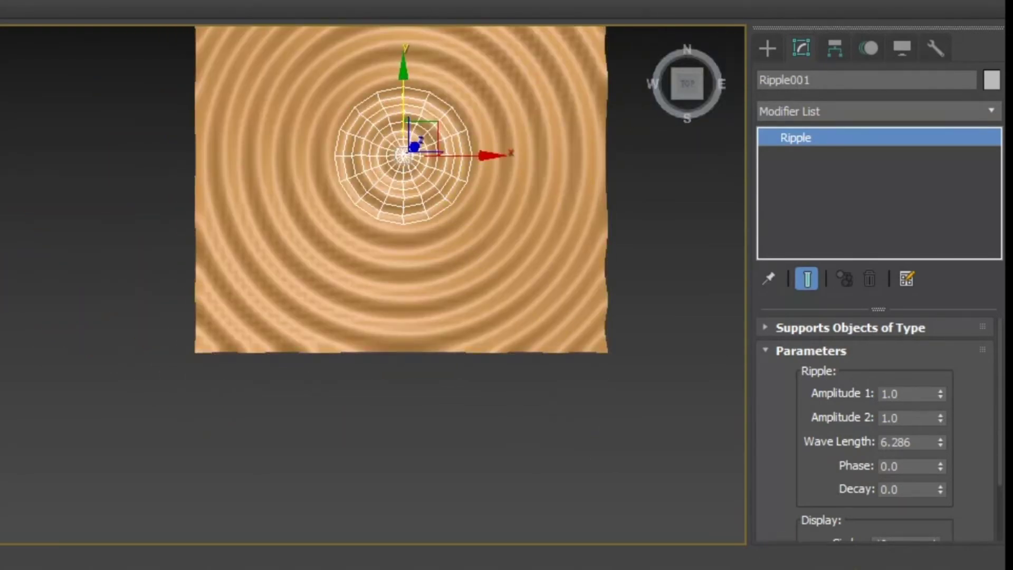
# Pan and zoom the Top view, then inspect the ripples from Front and a tilted corner
pyautogui.moveTo(615, 395); pyautogui.dragTo(487, 533, button='middle')
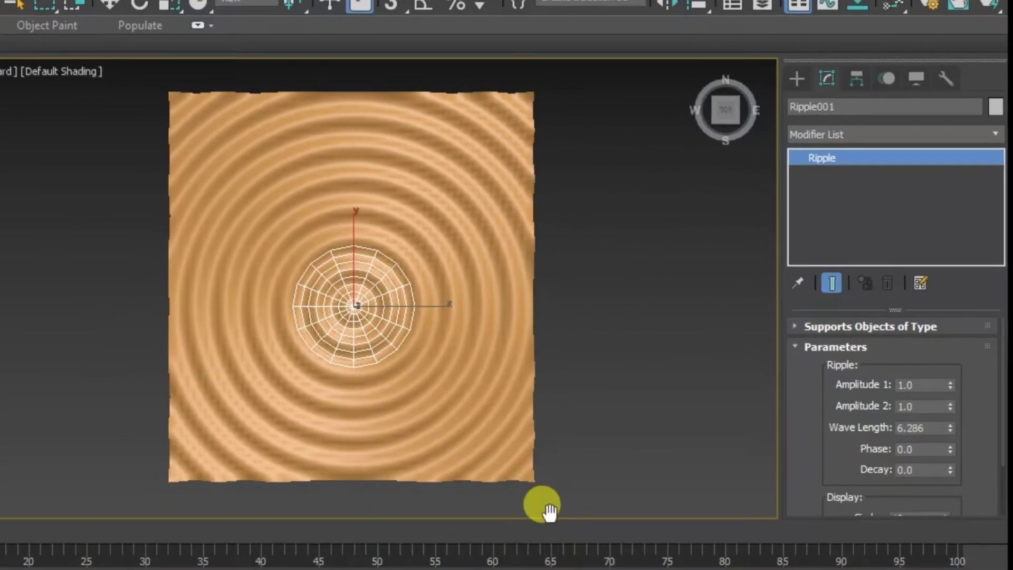
pyautogui.scroll(5, 512, 364)
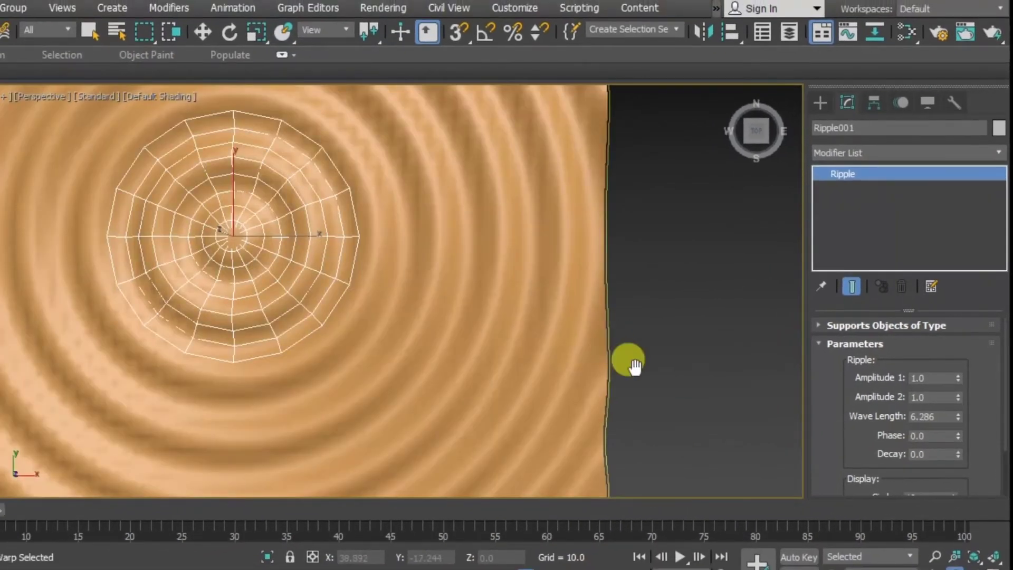
pyautogui.moveTo(581, 368); pyautogui.dragTo(758, 385, button='middle')
pyautogui.scroll(-3, 731, 356)
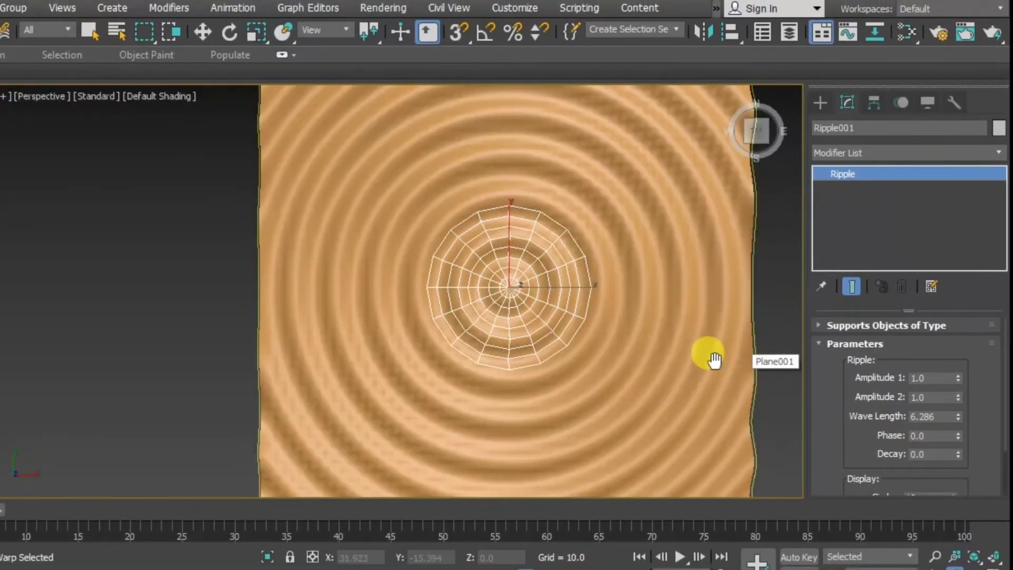
pyautogui.moveTo(751, 141)
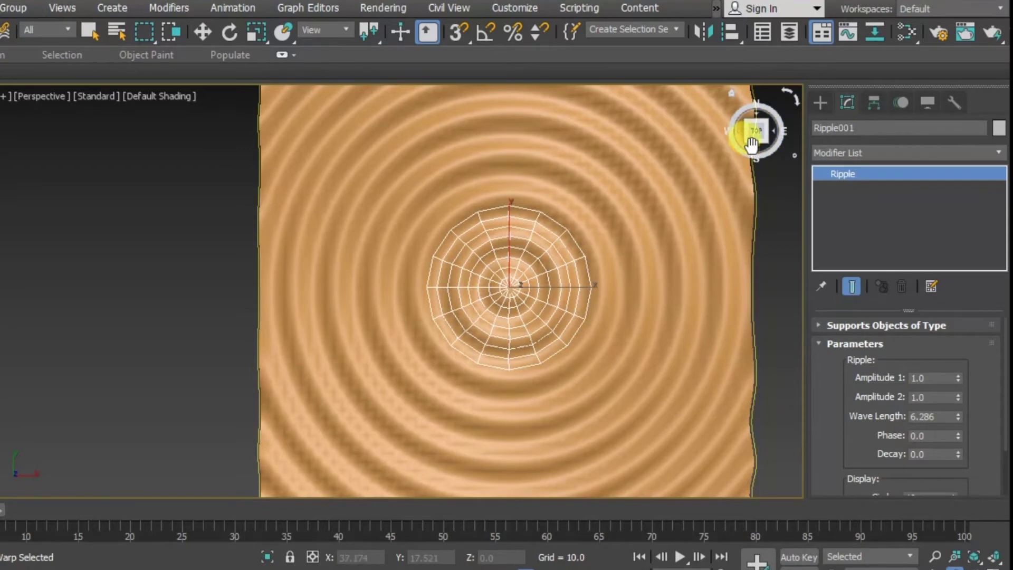
pyautogui.click(757, 141)
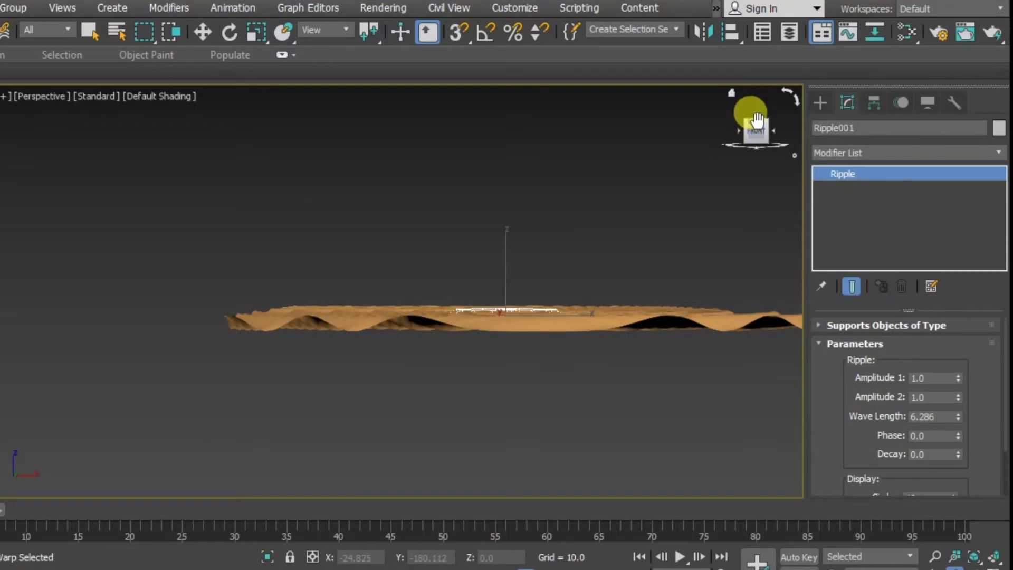
pyautogui.click(757, 118)
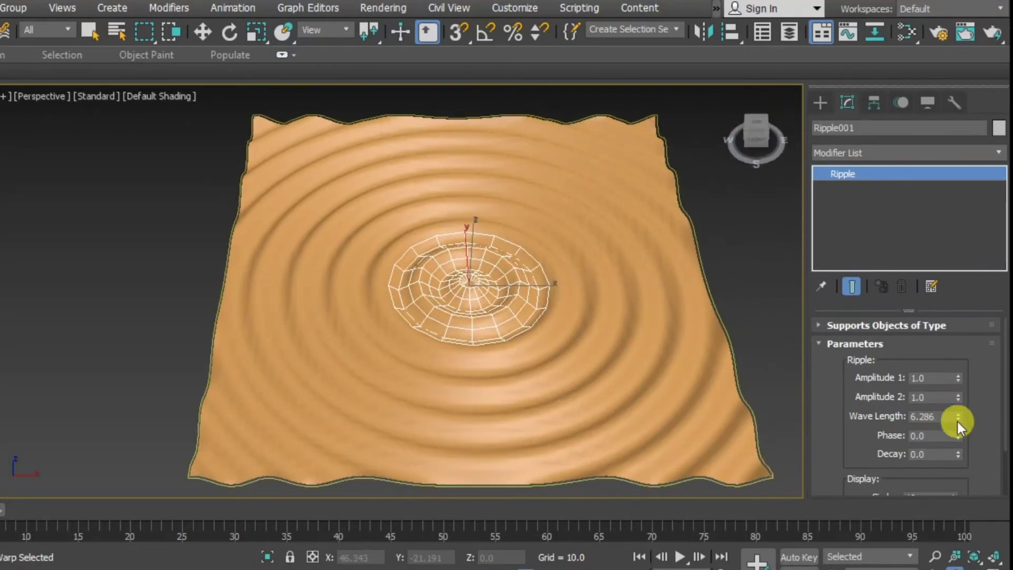
# Set Ripple001's wave length to 6.56, decay to 0.019 and both amplitudes to 2.0
pyautogui.moveTo(956, 415); pyautogui.dragTo(952, 376)
pyautogui.click(897, 472)
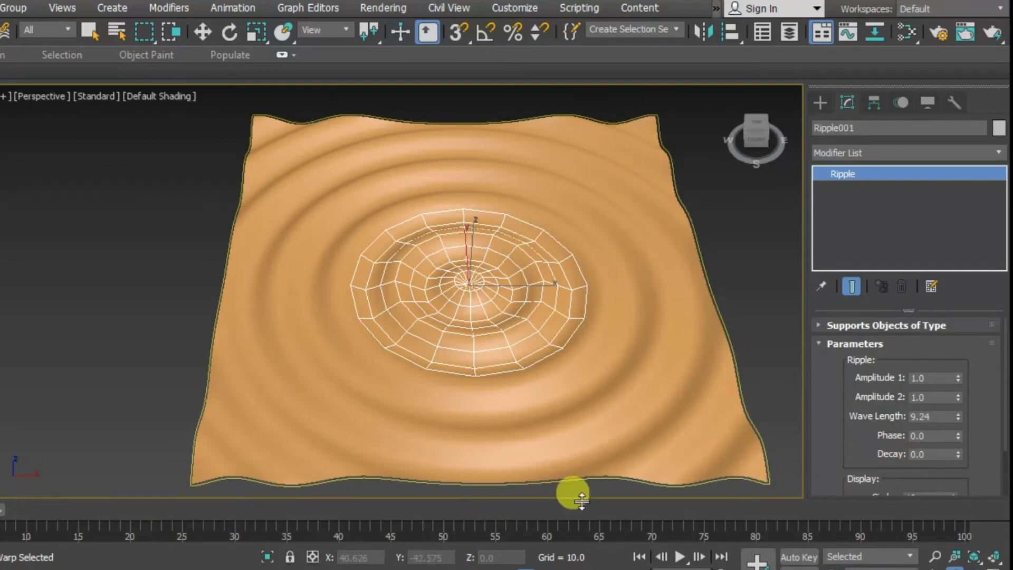
pyautogui.moveTo(959, 453); pyautogui.dragTo(952, 427)
pyautogui.moveTo(958, 378); pyautogui.dragTo(961, 362)
pyautogui.moveTo(958, 397); pyautogui.dragTo(961, 357)
pyautogui.click(921, 378)
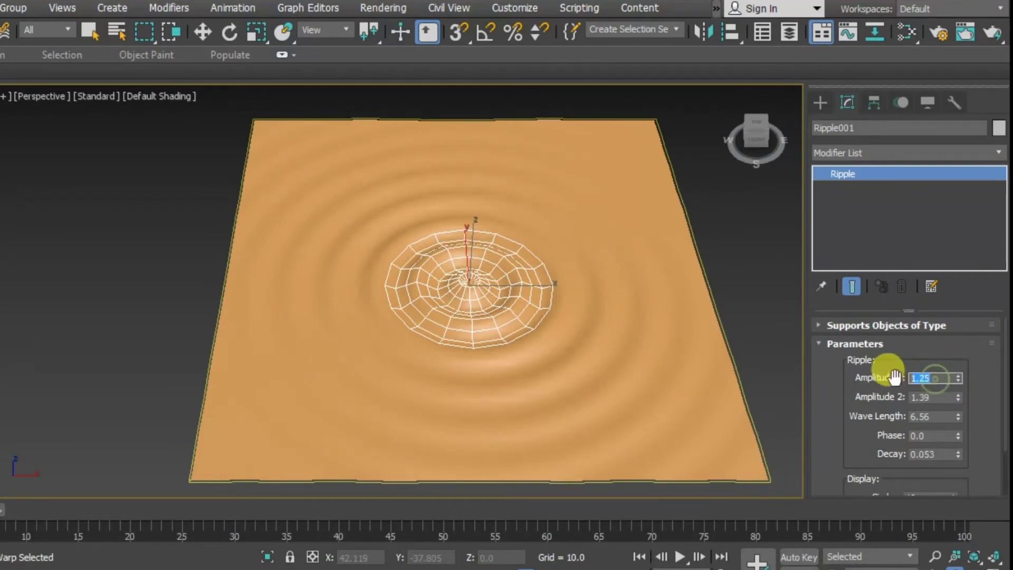
pyautogui.write('2')
pyautogui.press('Tab')
pyautogui.write('2')
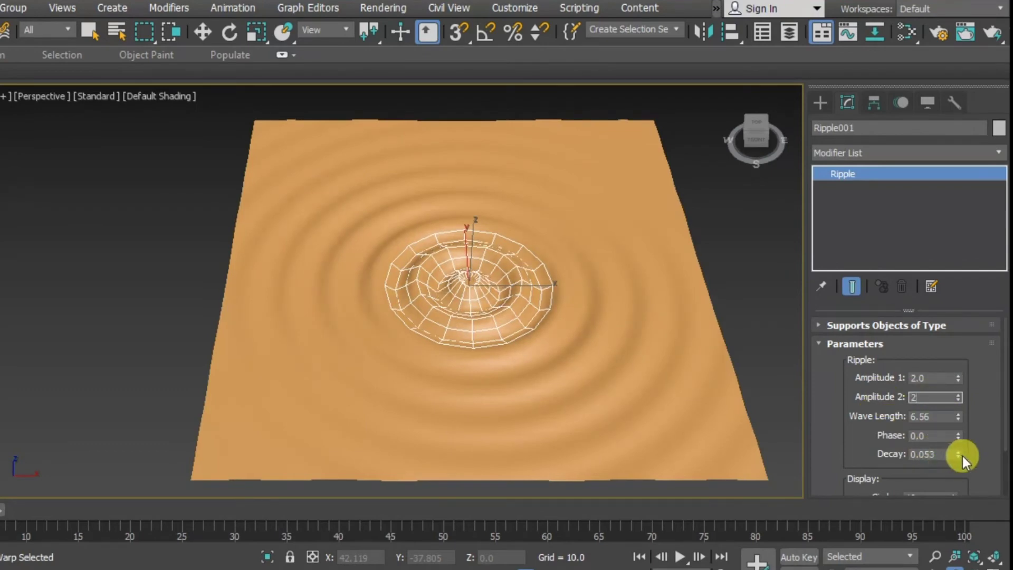
pyautogui.moveTo(959, 454); pyautogui.dragTo(950, 483)
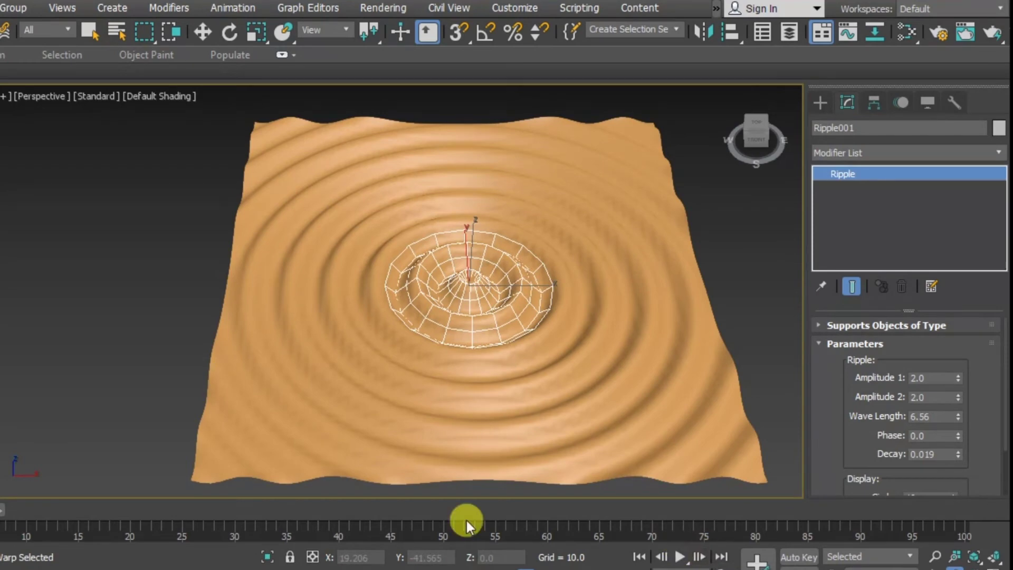
# With Auto Key on, key Ripple001's Phase to -2.8 and Decay to 0.07 at frame 99
pyautogui.click(797, 556)
pyautogui.moveTo(7, 522); pyautogui.dragTo(970, 525)
pyautogui.click(944, 434)
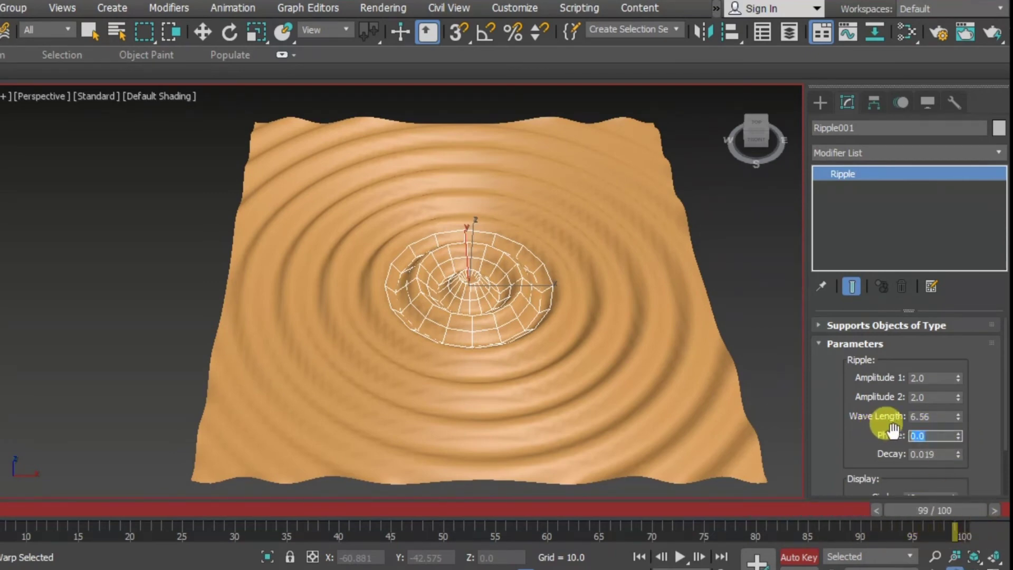
pyautogui.moveTo(957, 439); pyautogui.dragTo(957, 461)
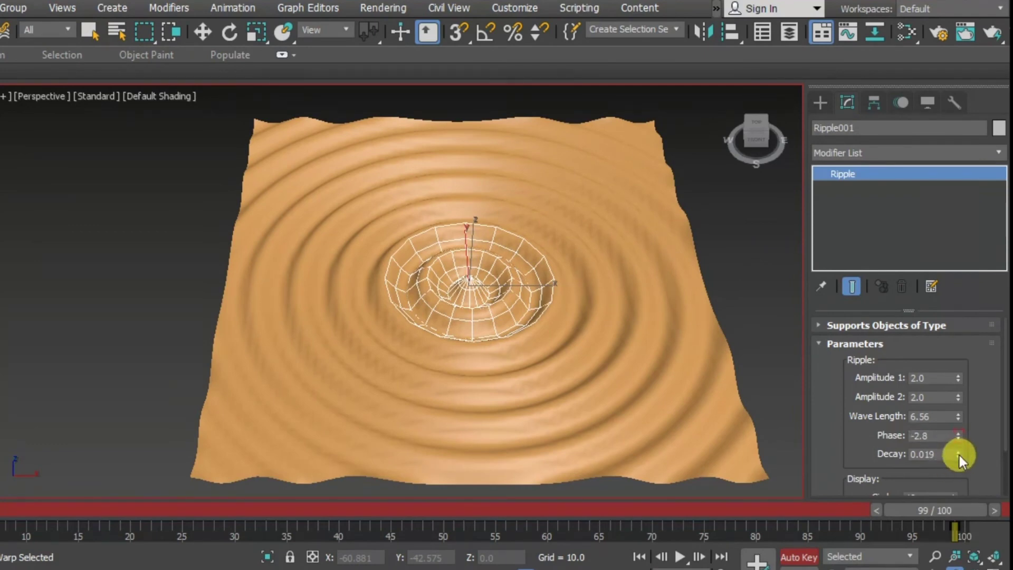
pyautogui.moveTo(959, 455); pyautogui.dragTo(957, 413)
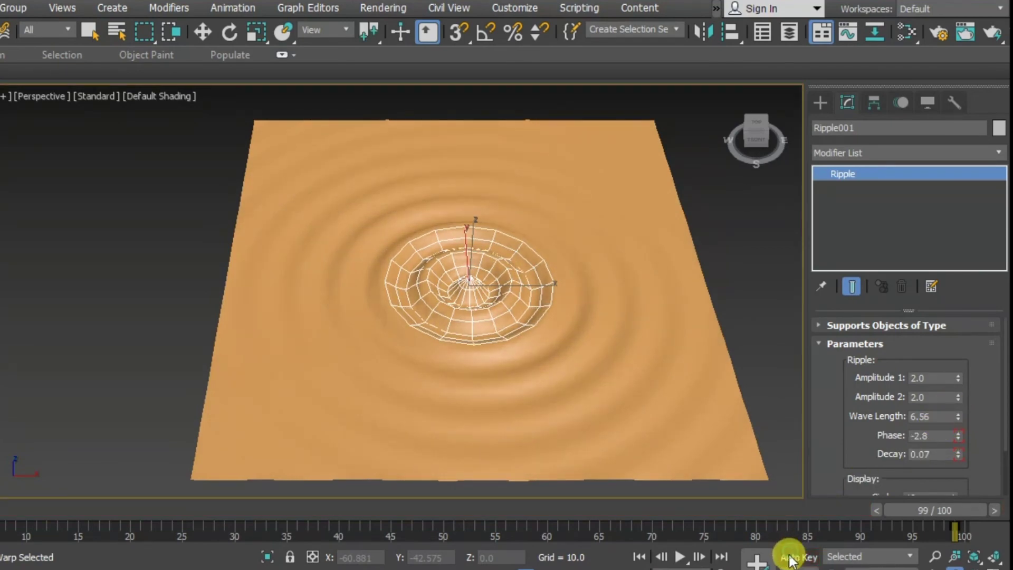
# Play back the ripple animation, then raise Plane001 along Z to 2.179
pyautogui.click(677, 557)
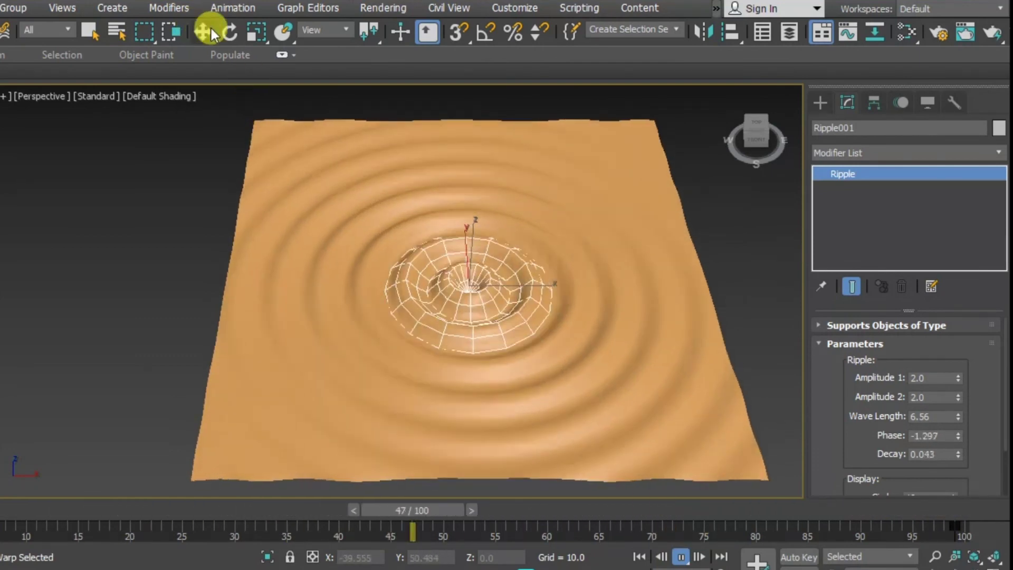
pyautogui.click(203, 31)
pyautogui.click(460, 248)
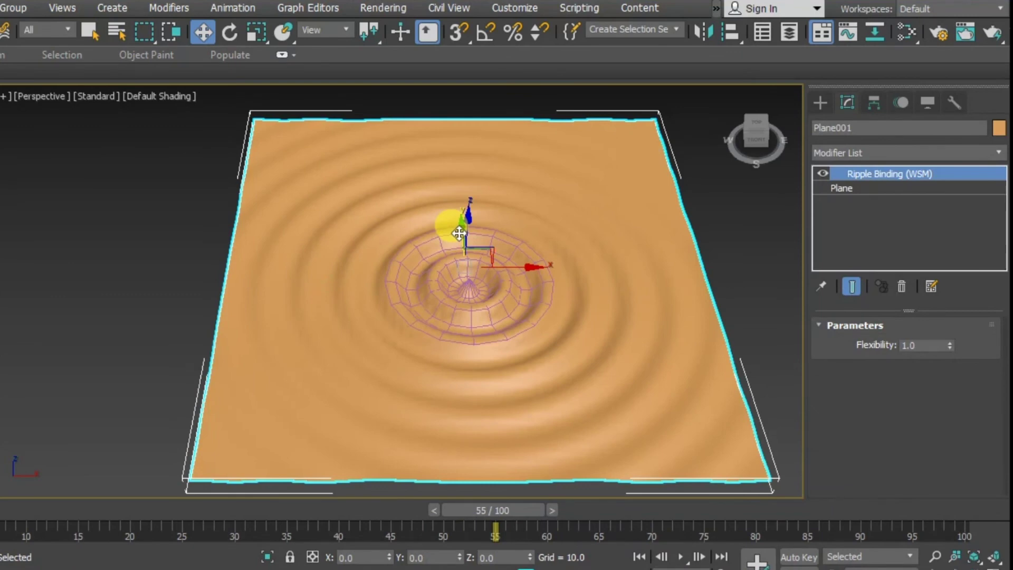
pyautogui.moveTo(471, 212); pyautogui.dragTo(473, 208)
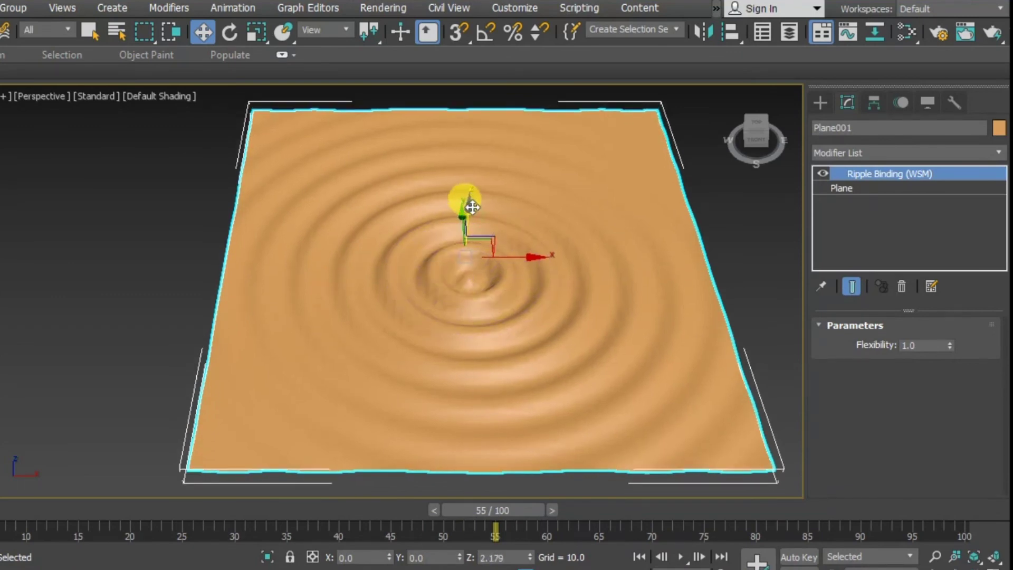